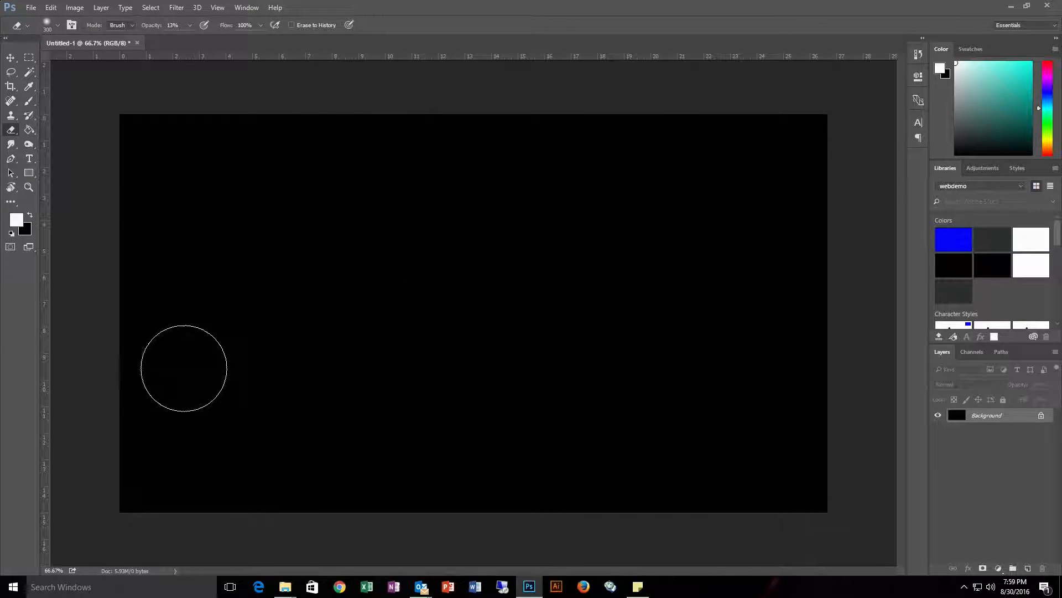
left_click(30, 215)
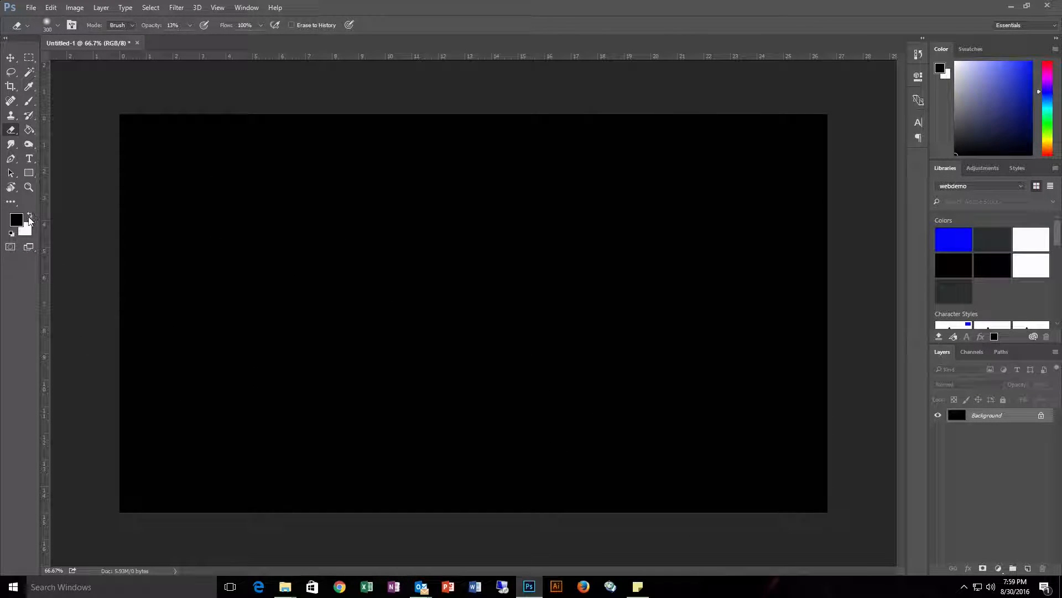
left_click(30, 130)
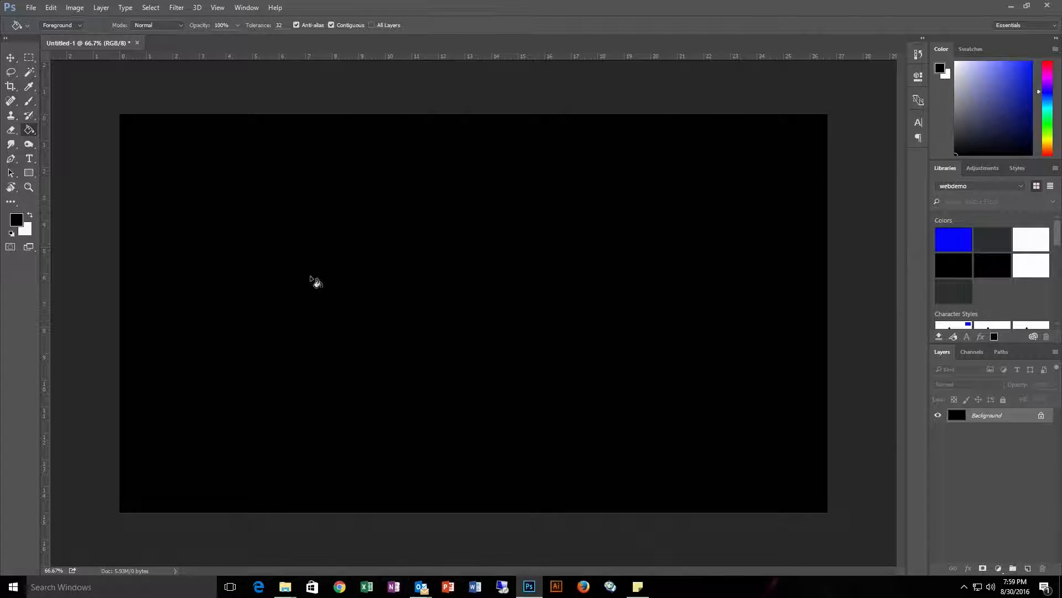
left_click(30, 215)
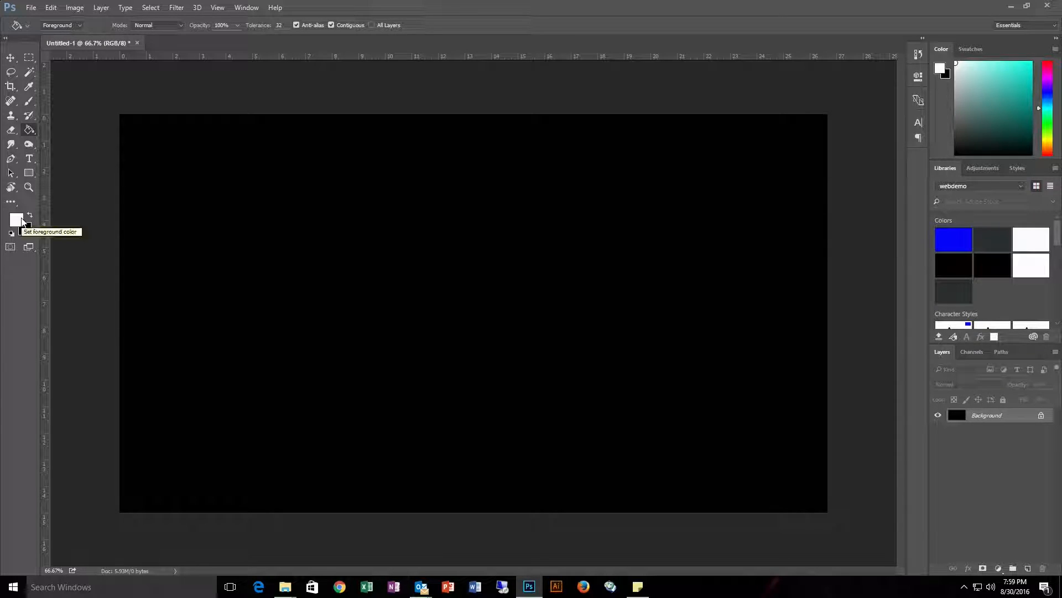
Step: Create a text box across the upper canvas and type REFLECTION in white, then commit the text
left_click(31, 159)
left_click_drag(200, 210, 723, 377)
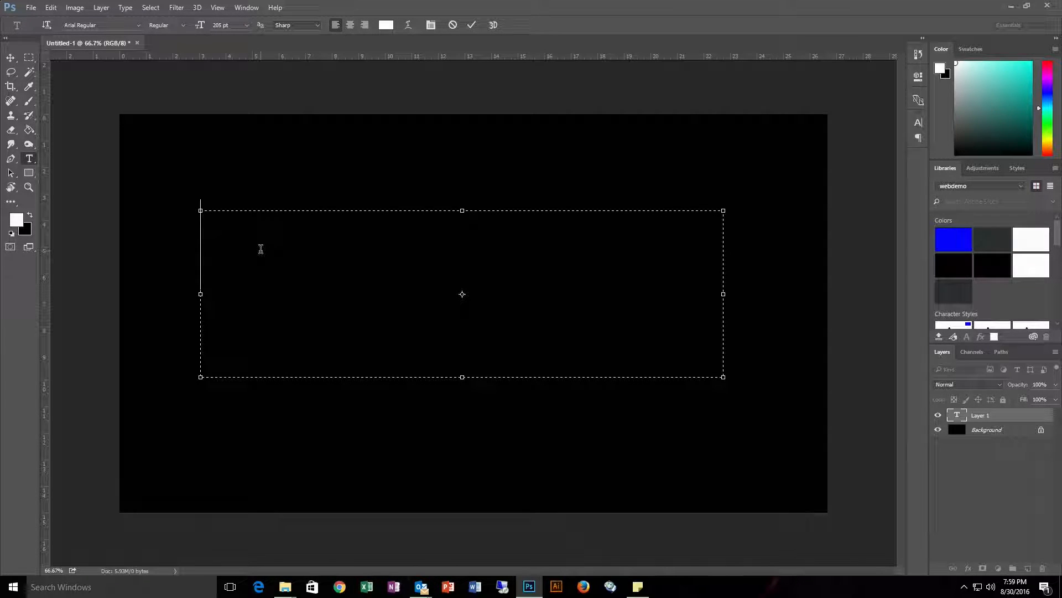
type("REF")
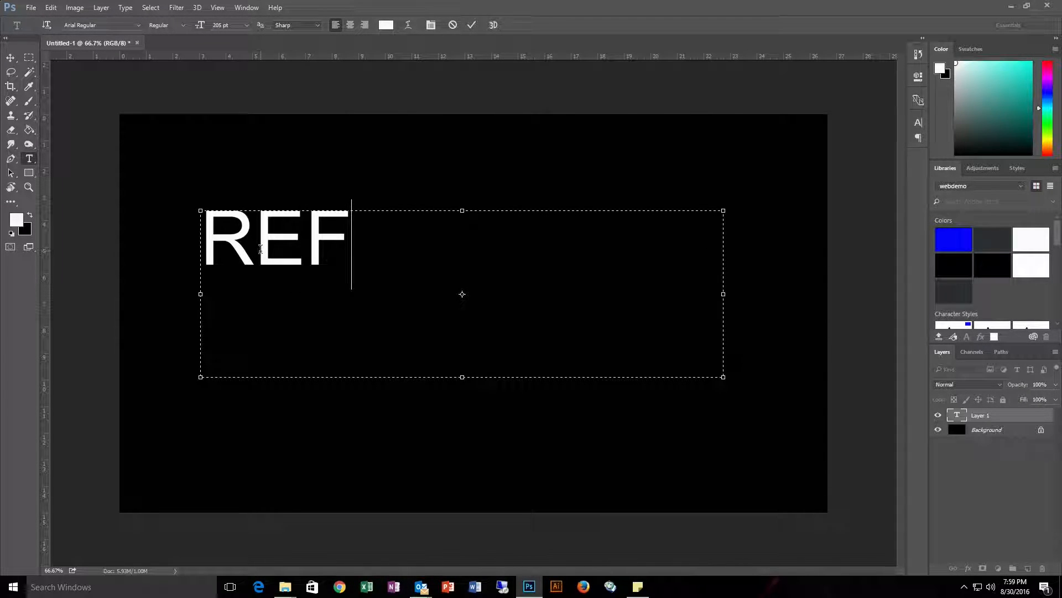
type("LECTION")
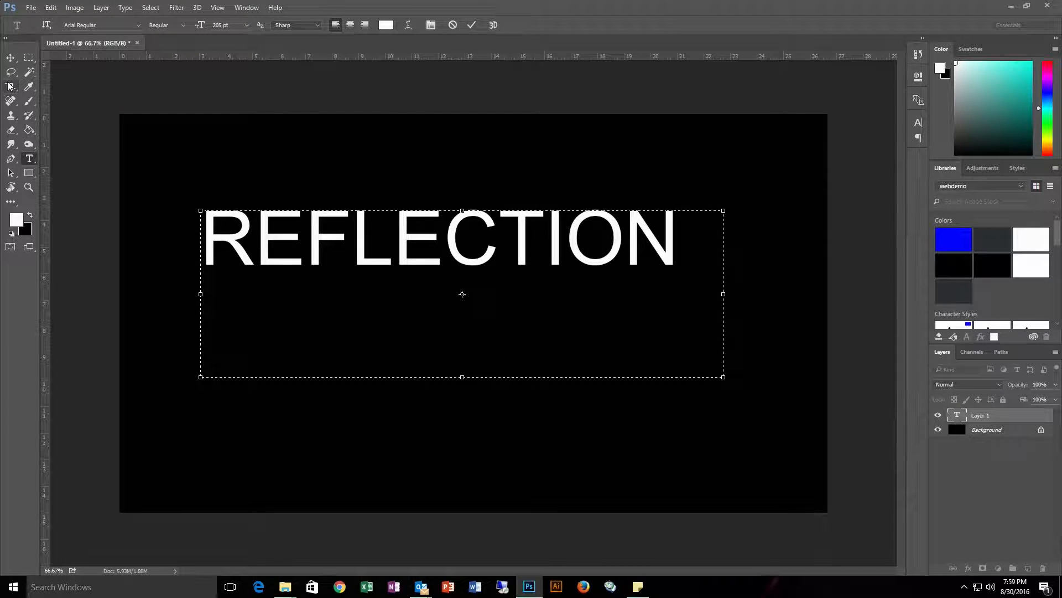
left_click(14, 60)
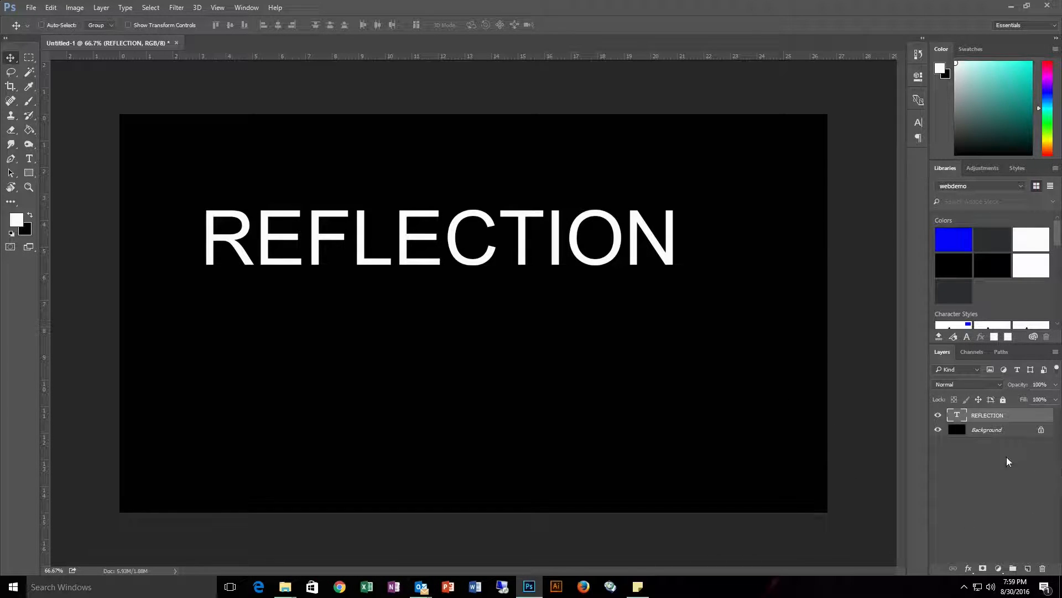
Step: Duplicate the REFLECTION text layer, keeping the default copy name
right_click(983, 416)
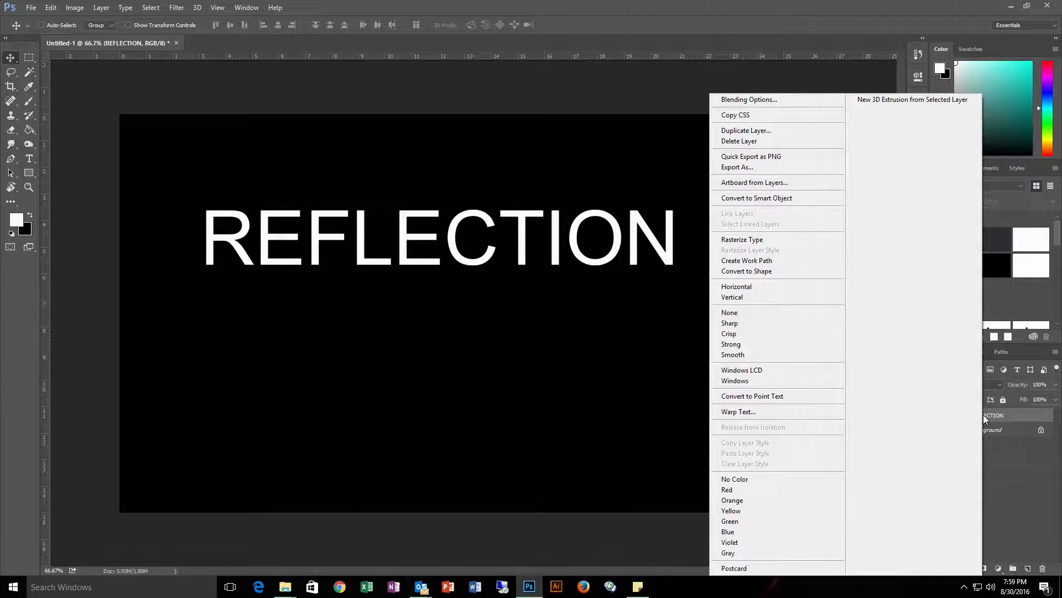
left_click(782, 134)
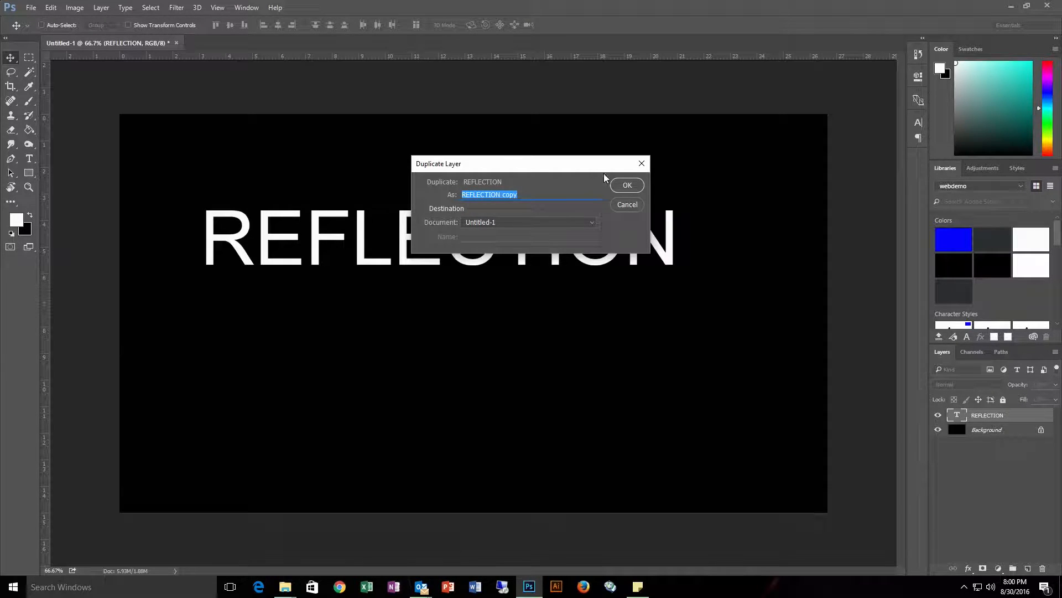
left_click(625, 186)
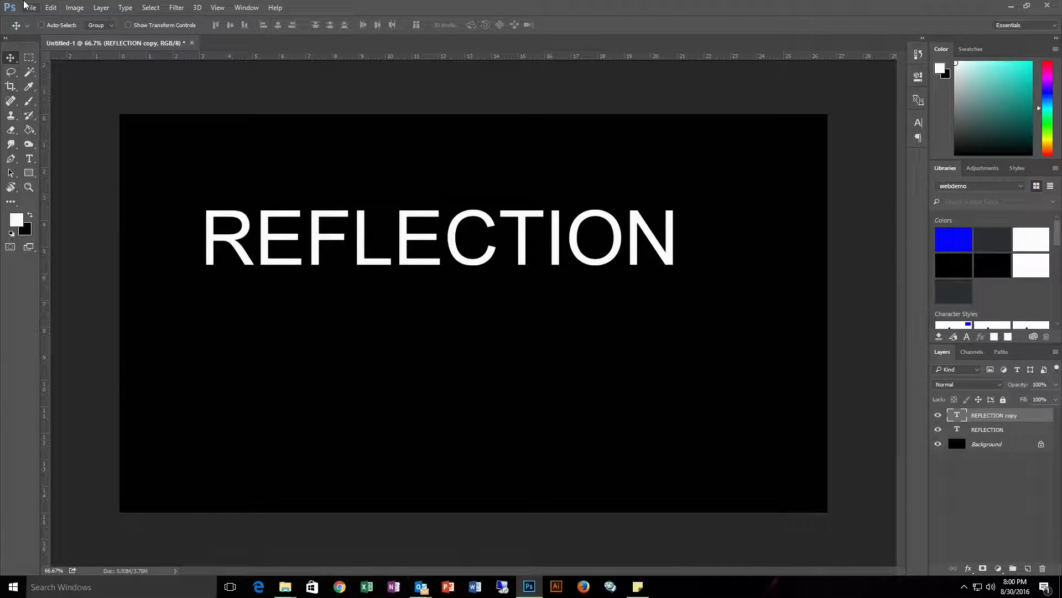
Step: Flip the copied text layer vertically
left_click(49, 8)
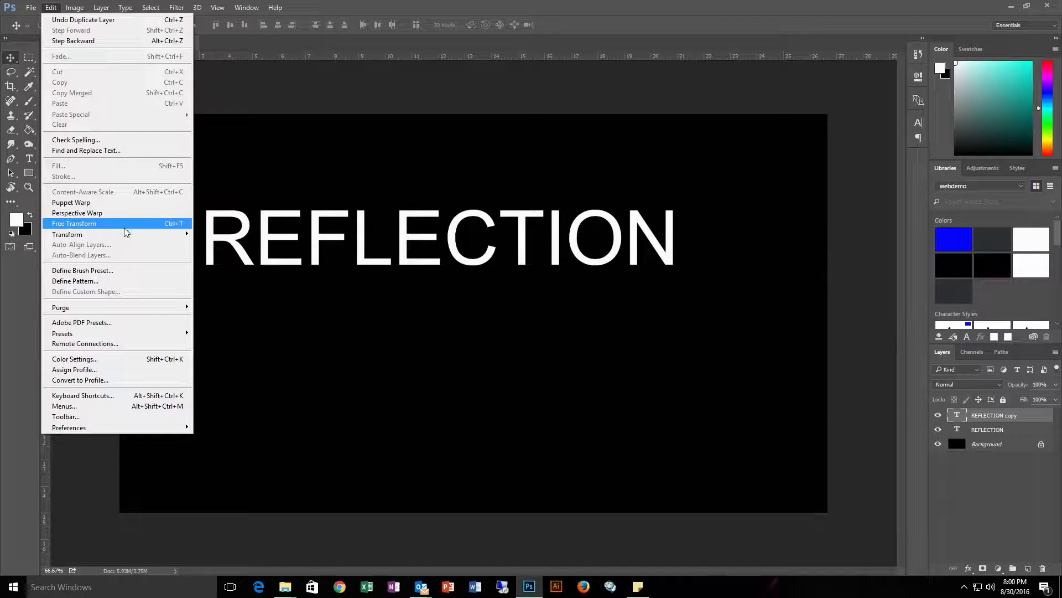
mouse_move(126, 234)
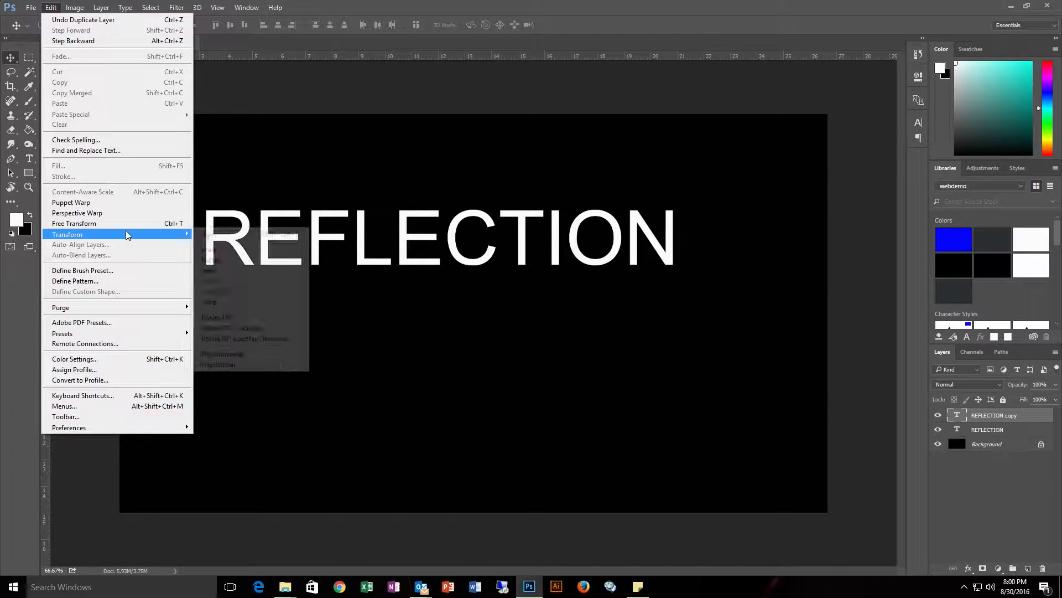
left_click(249, 364)
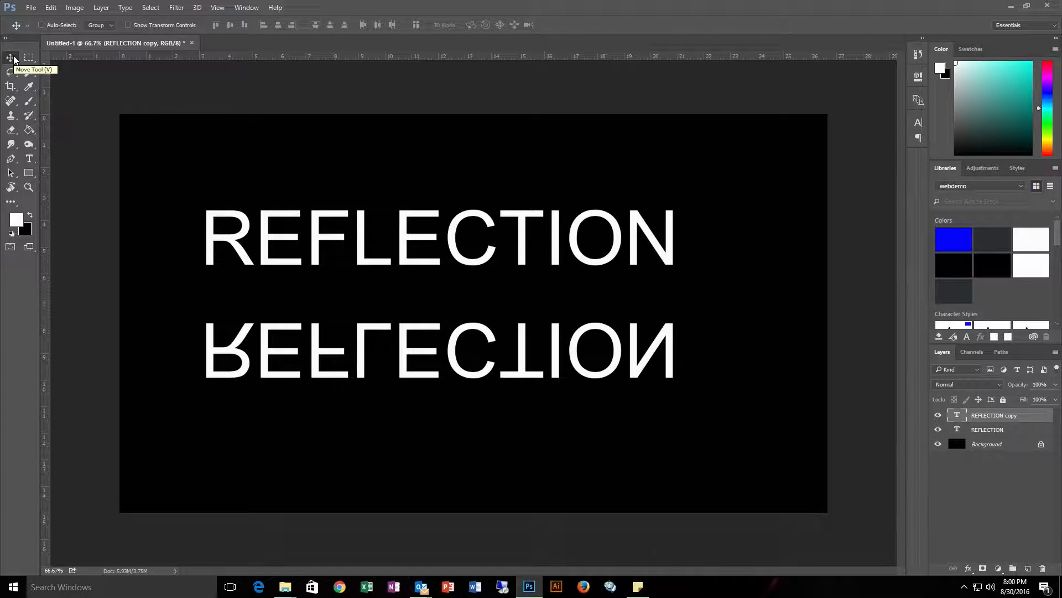
Step: Move the flipped copy upward so it sits directly beneath the original text
left_click_drag(428, 270, 423, 265)
key("Up")
key("Up")
key("Up")
key("Up")
key("Up")
key("Up")
key("Up")
key("Up")
key("Up")
key("Up")
key("Up")
key("Up")
key("Up")
key("Up")
key("Up")
key("Up")
key("Up")
key("Up")
key("Up")
key("Up")
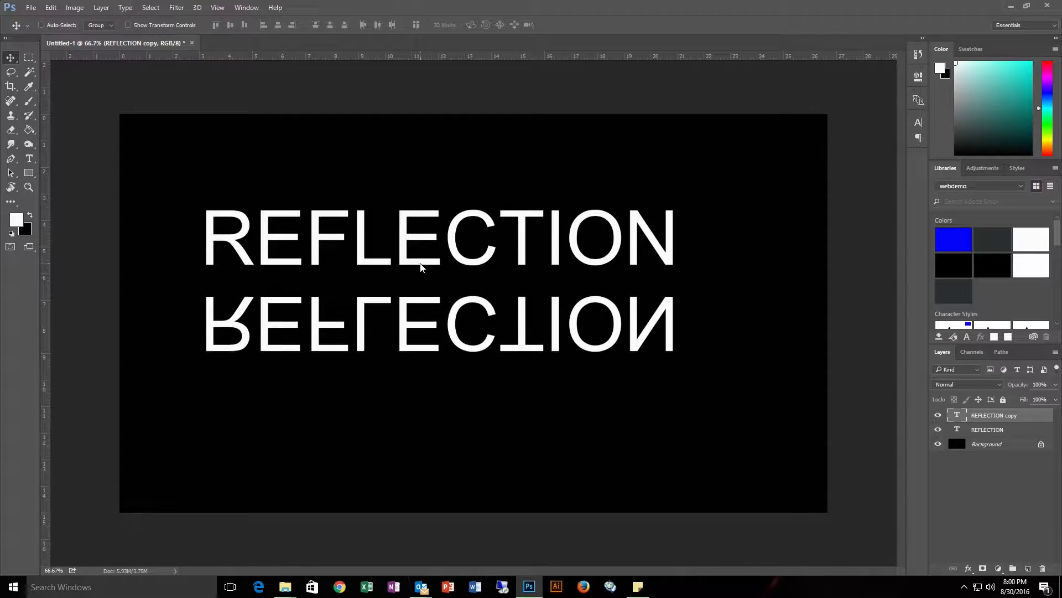
key("Up")
key("Up")
key("Up")
key("Up")
key("Up")
key("Up")
key("Up")
key("Up")
key("Up")
key("Up")
key("Up")
key("Up")
key("Up")
key("Up")
key("Up")
key("Up")
key("Up")
key("Up")
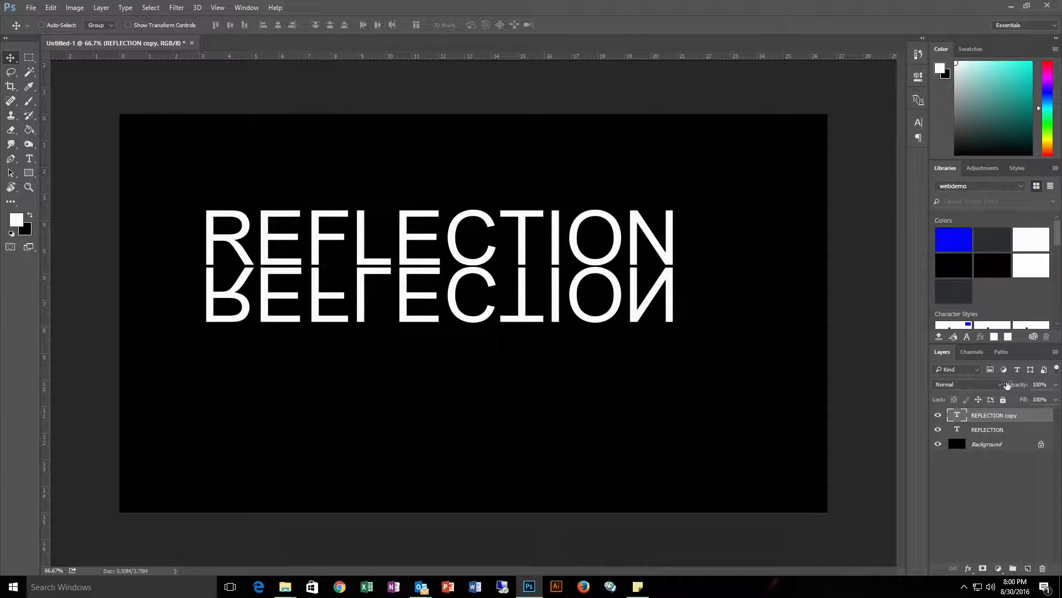
Step: Lower the copy layer's opacity to 42%
left_click(1056, 384)
left_click_drag(1055, 400, 1025, 401)
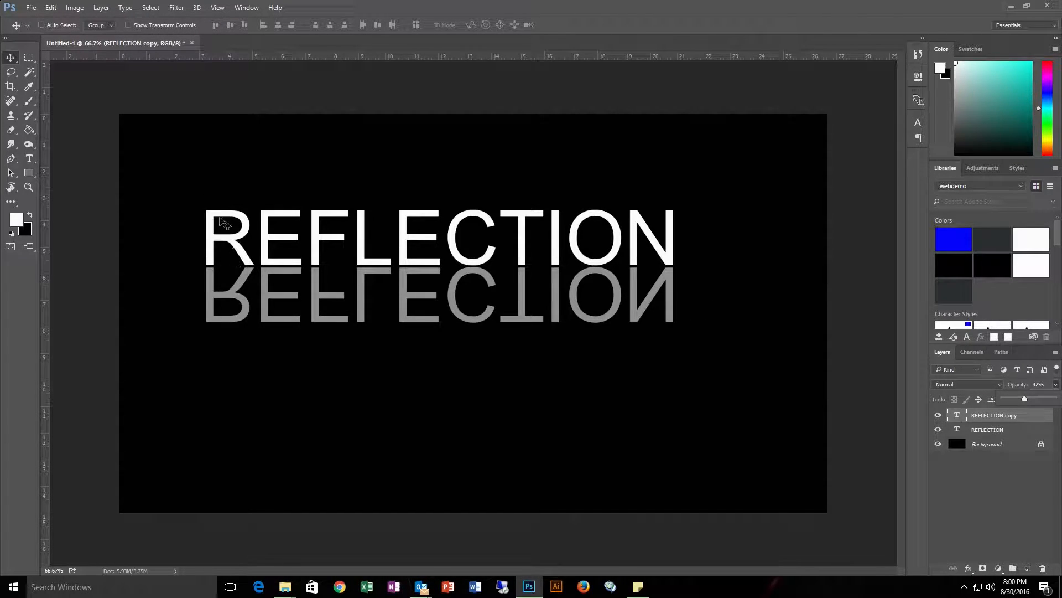
Step: Select the Eraser with a soft round 300 px brush and rasterize the flipped copy's type layer
left_click(11, 132)
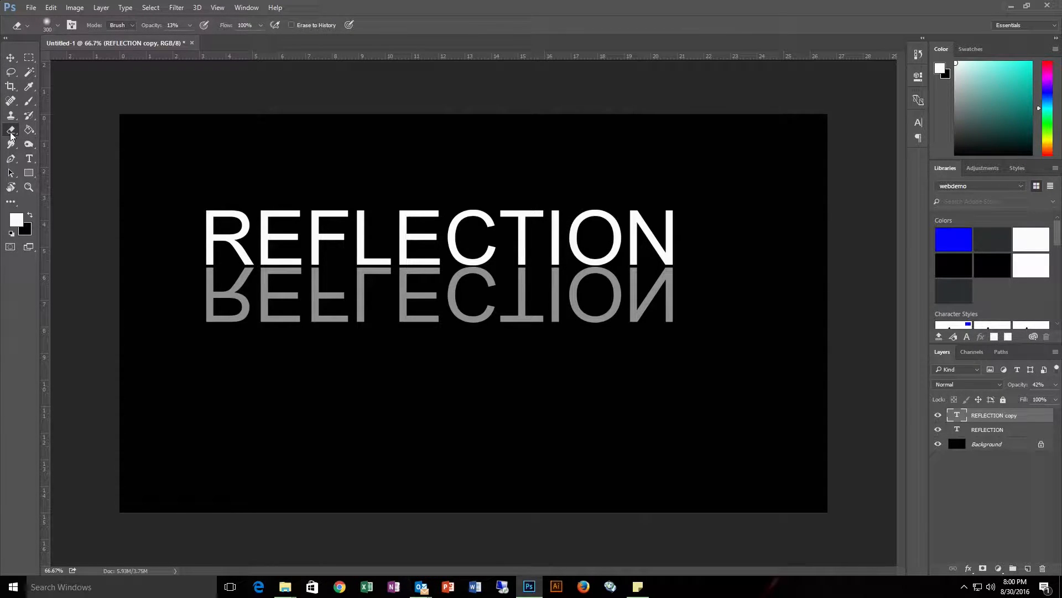
left_click(57, 26)
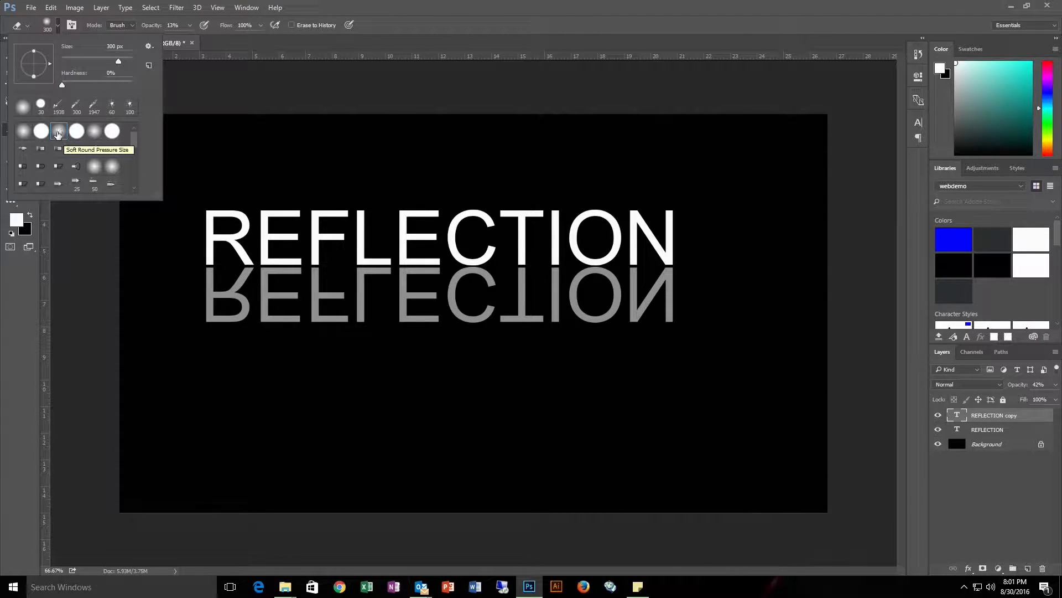
left_click(59, 132)
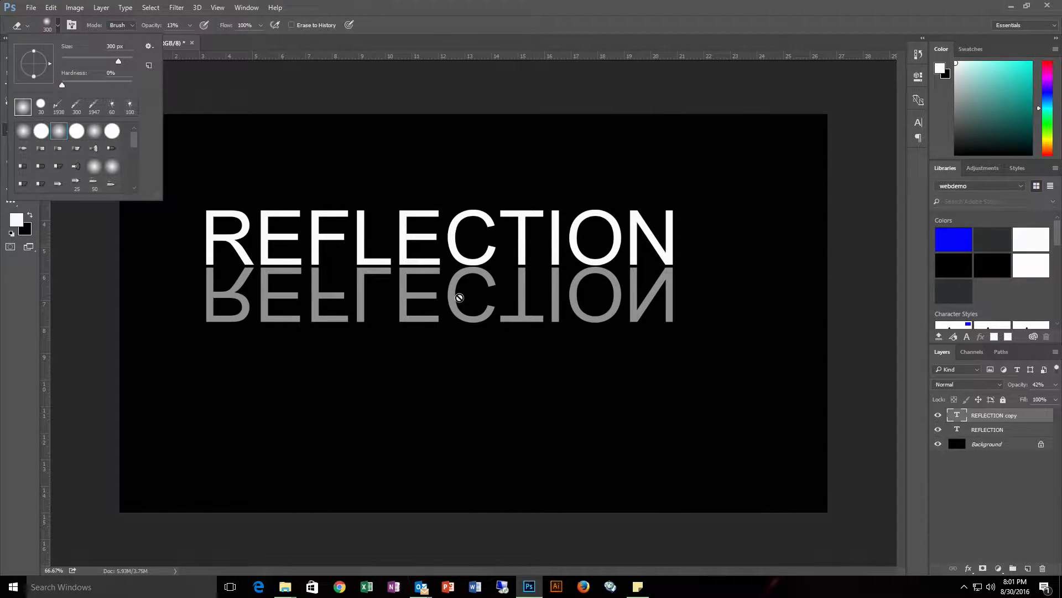
left_click(459, 298)
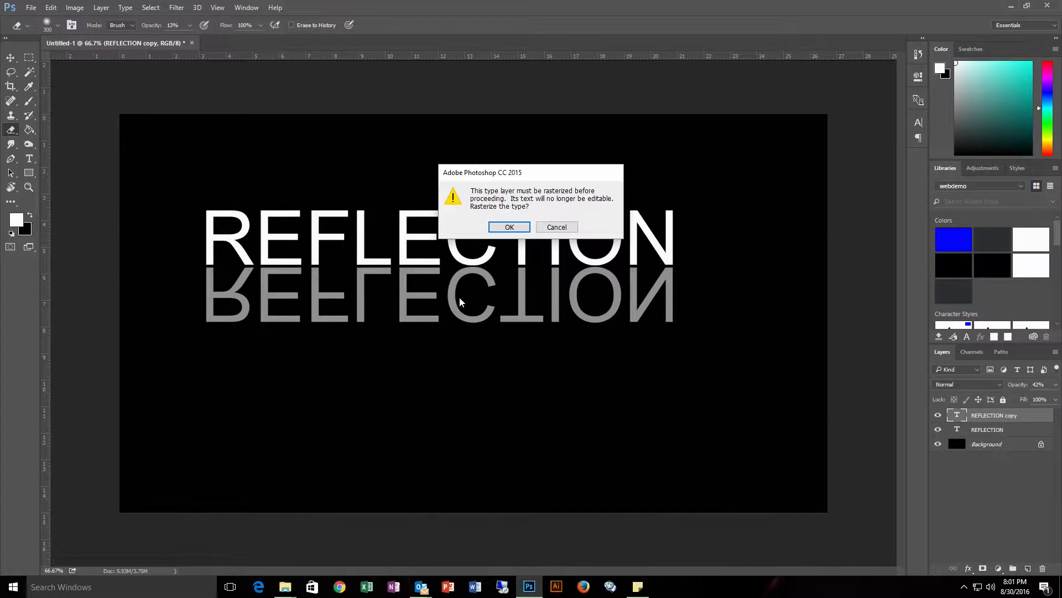
left_click(509, 227)
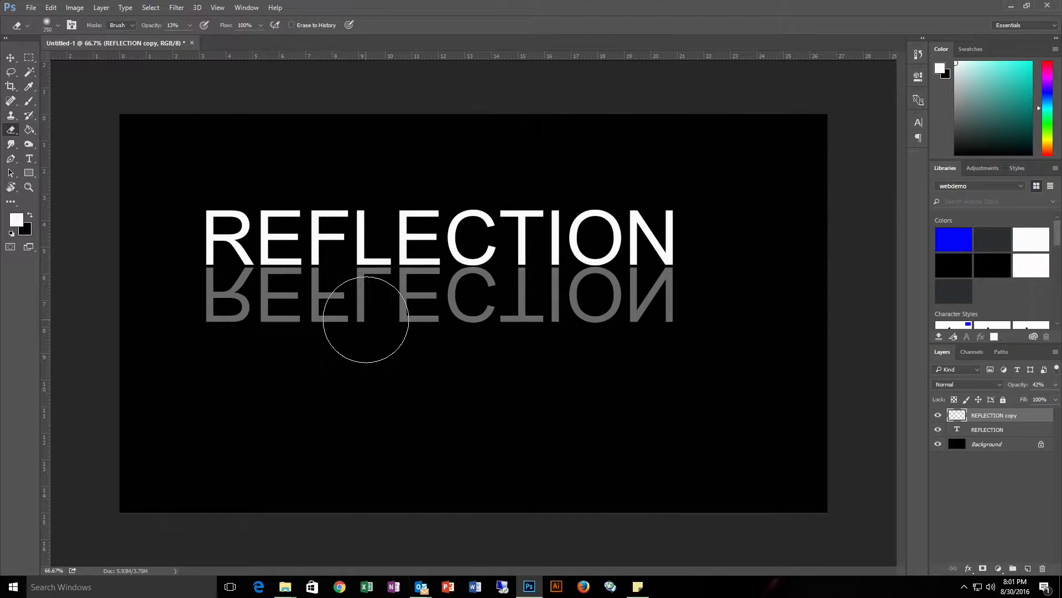
Step: Resize the eraser brush and erase across the lower part of the reflection to fade it out
key("bracketright")
key("bracketright")
key("bracketleft")
key("bracketleft")
key("bracketright")
key("bracketright")
key("bracketright")
key("bracketright")
key("bracketleft")
key("bracketleft")
key("bracketleft")
key("bracketright")
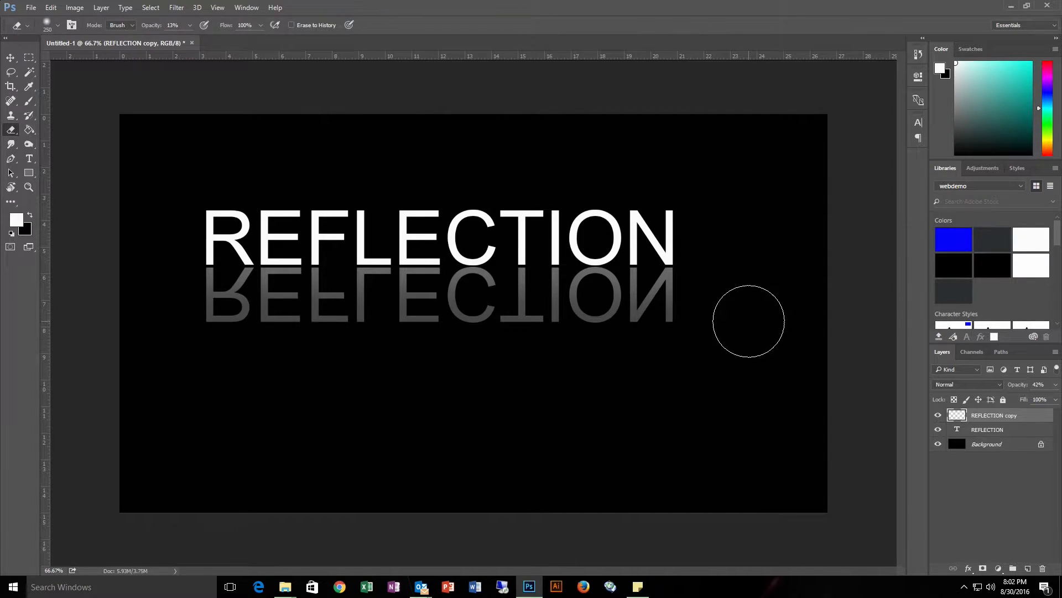
mouse_move(151, 319)
left_mouse_down()
mouse_move(745, 333)
mouse_move(172, 318)
mouse_move(734, 334)
mouse_move(501, 336)
mouse_move(188, 310)
mouse_move(577, 337)
mouse_move(770, 328)
mouse_move(178, 318)
mouse_move(779, 324)
mouse_move(499, 334)
mouse_move(151, 316)
mouse_move(468, 312)
mouse_move(752, 327)
mouse_move(405, 332)
mouse_move(177, 313)
mouse_move(431, 342)
mouse_move(642, 347)
mouse_move(750, 335)
mouse_move(151, 310)
mouse_move(750, 337)
mouse_move(464, 342)
mouse_move(159, 325)
mouse_move(304, 316)
mouse_move(638, 330)
mouse_move(736, 320)
mouse_move(164, 309)
mouse_move(769, 325)
left_mouse_up()
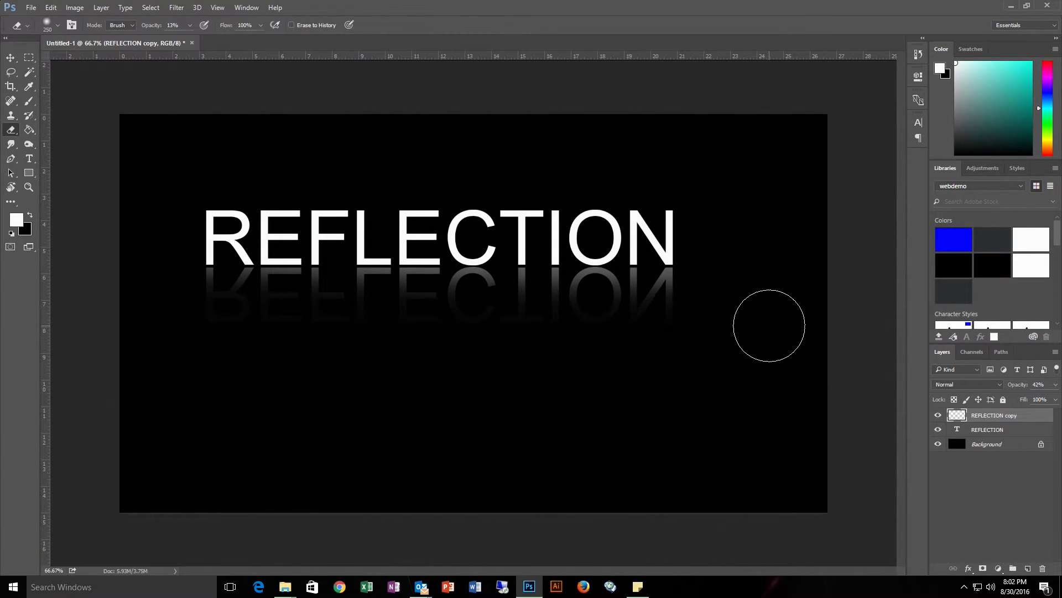
mouse_move(209, 305)
left_mouse_down()
mouse_move(474, 329)
mouse_move(825, 332)
mouse_move(730, 319)
mouse_move(530, 333)
mouse_move(785, 322)
mouse_move(498, 337)
mouse_move(612, 321)
mouse_move(781, 318)
mouse_move(457, 332)
mouse_move(750, 315)
mouse_move(578, 330)
mouse_move(140, 317)
mouse_move(426, 338)
left_mouse_up()
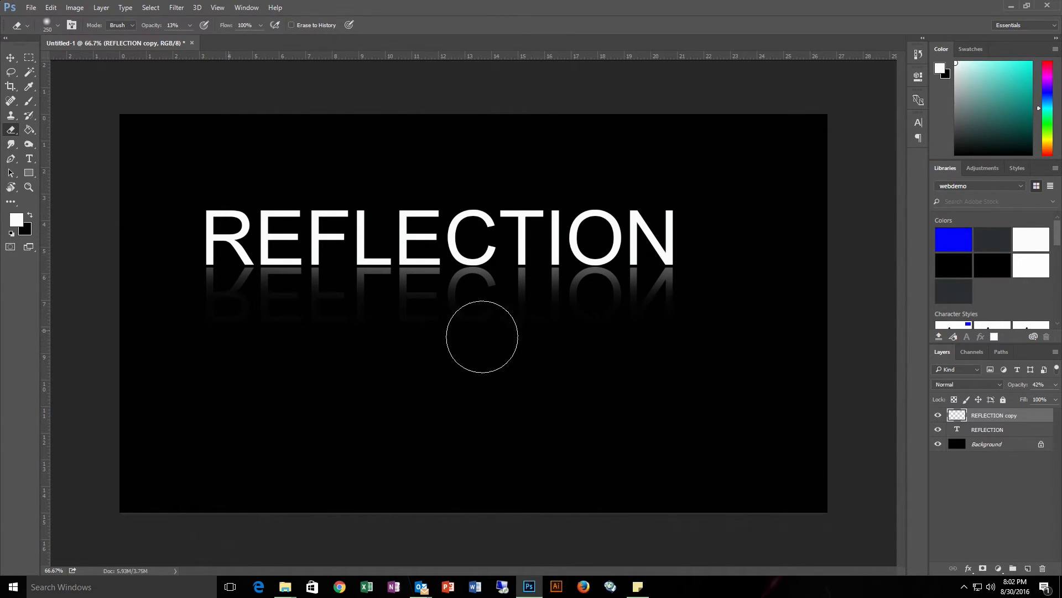